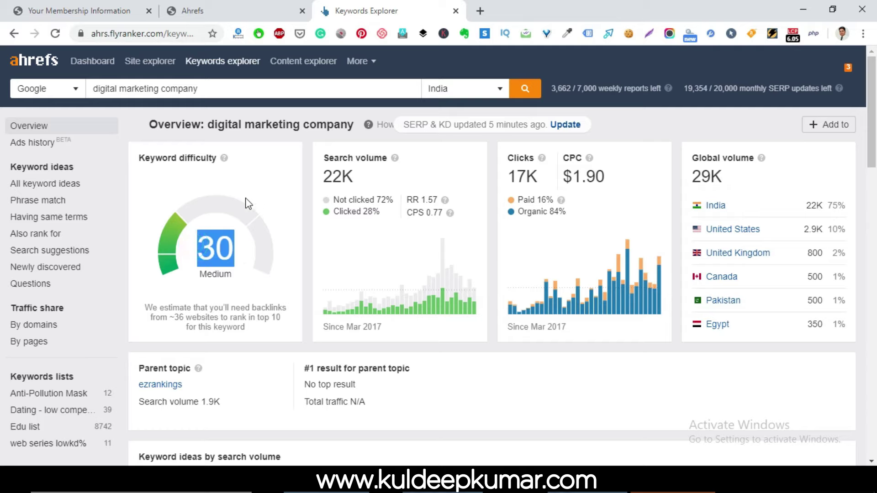
Examine the search volume, clicks, CPC and global volume metrics in the overview for "digital marketing company".
mouse_move(322, 178)
mouse_down()
mouse_move(356, 179)
mouse_move(310, 178)
mouse_up()
click(368, 177)
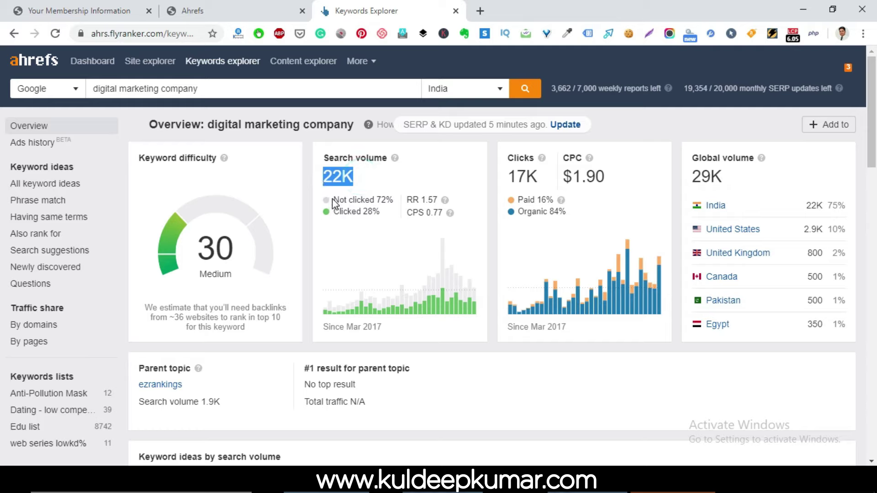
click(385, 201)
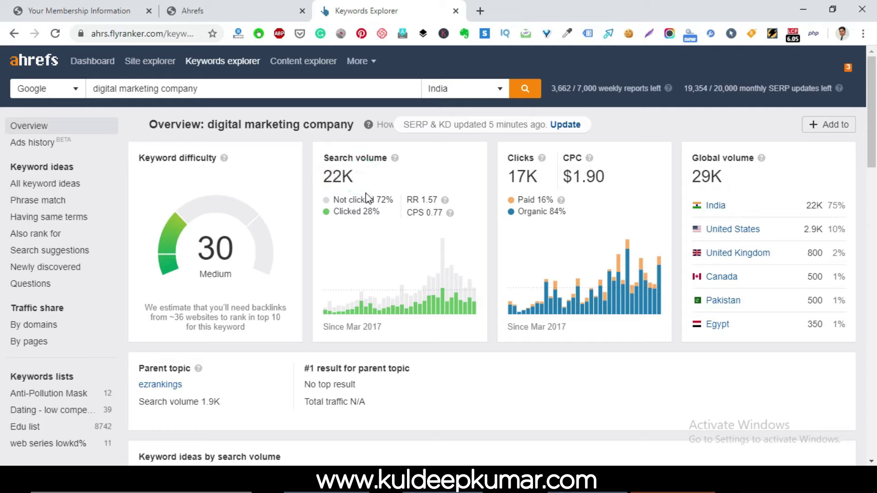
click(421, 204)
drag(606, 179, 566, 179)
click(612, 181)
drag(697, 161, 694, 179)
click(726, 174)
click(352, 172)
mouse_move(329, 163)
mouse_down()
mouse_move(337, 157)
mouse_move(329, 179)
mouse_up()
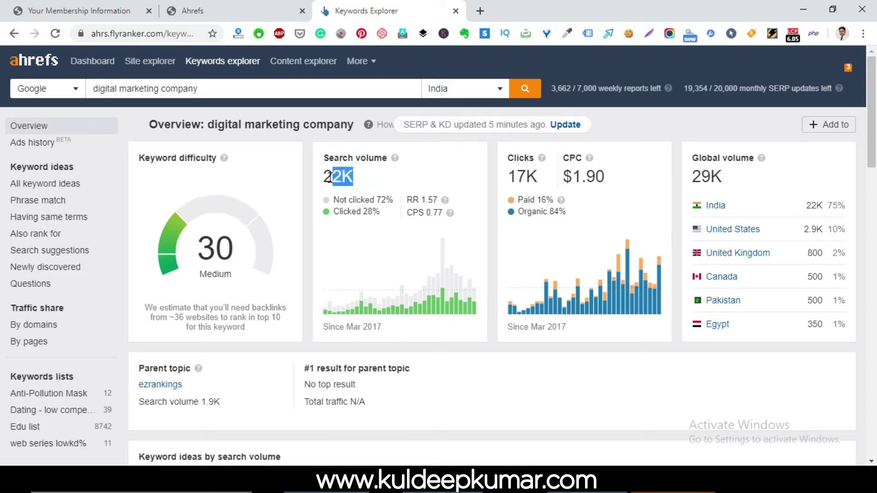
Open the All keyword ideas report for "digital marketing company" and look through its keyword list.
click(40, 186)
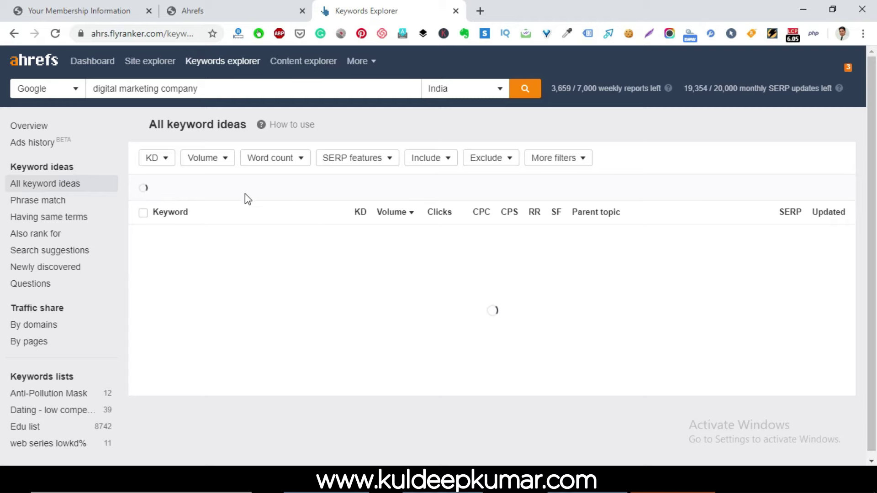
scroll(228, 231, down, 13)
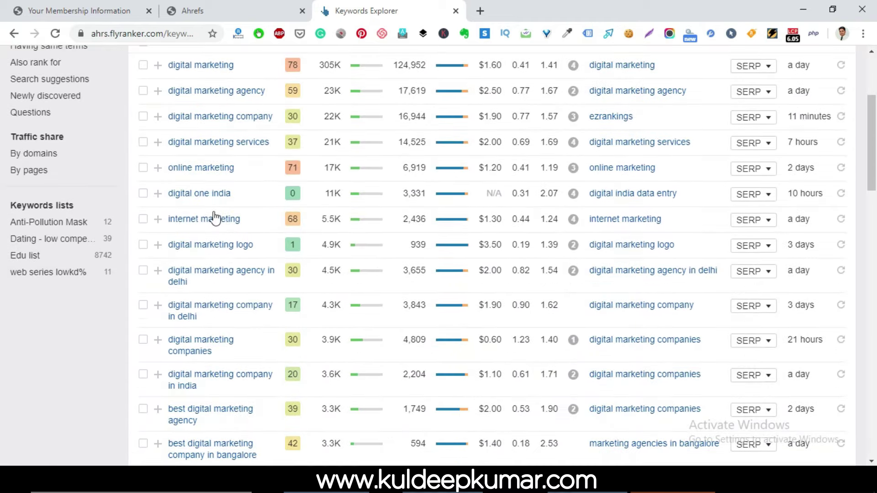
scroll(212, 281, up, 13)
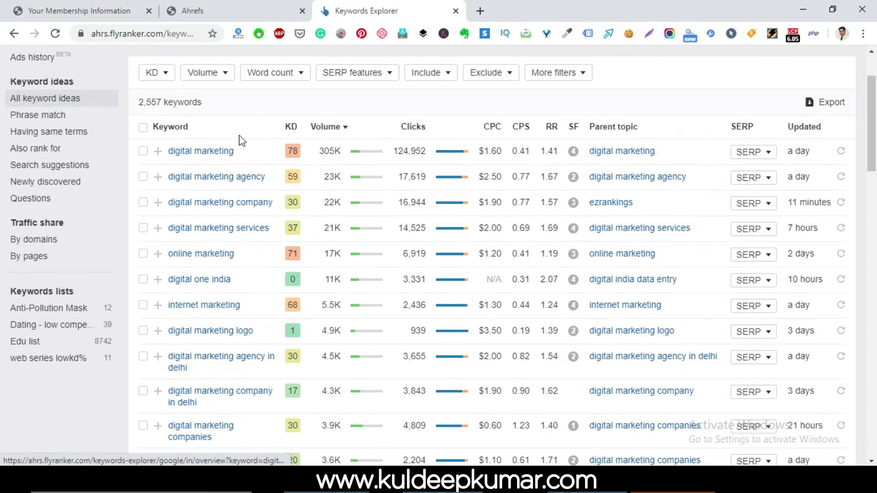
scroll(245, 192, up, 2)
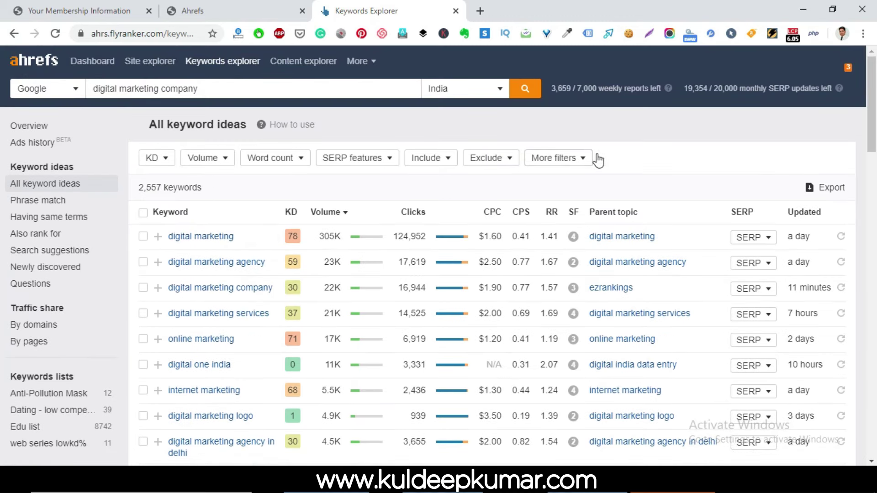
Inspect the Volume, Word count, SERP features, Include and Exclude filter options for the keyword ideas.
click(213, 160)
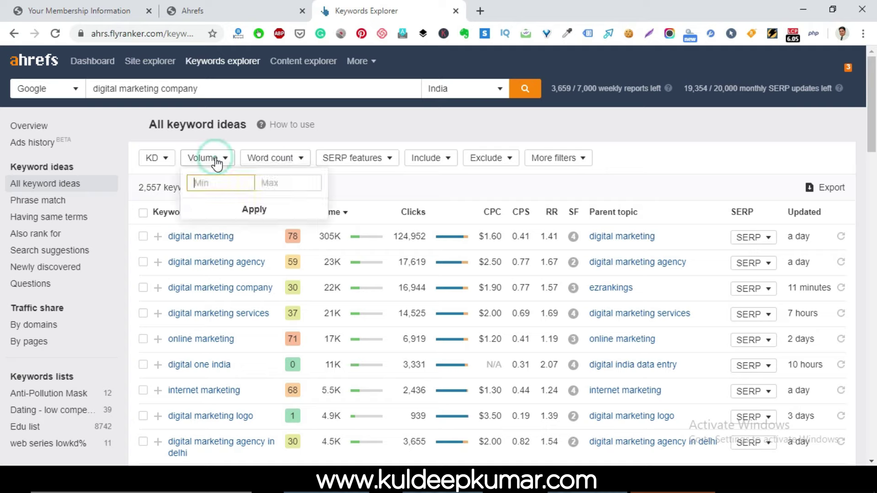
click(283, 159)
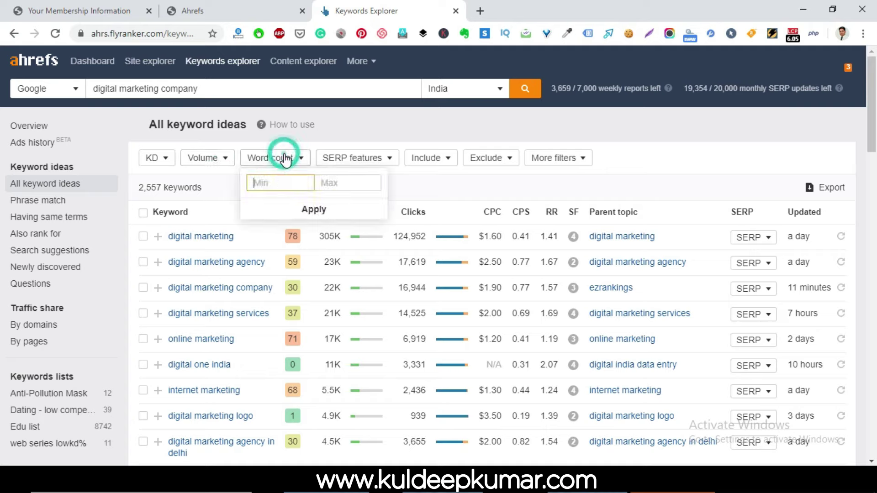
click(281, 181)
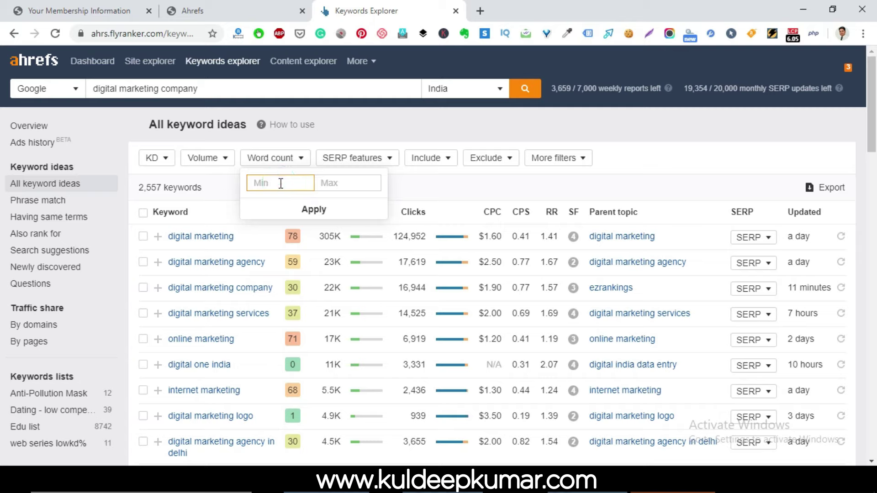
click(352, 158)
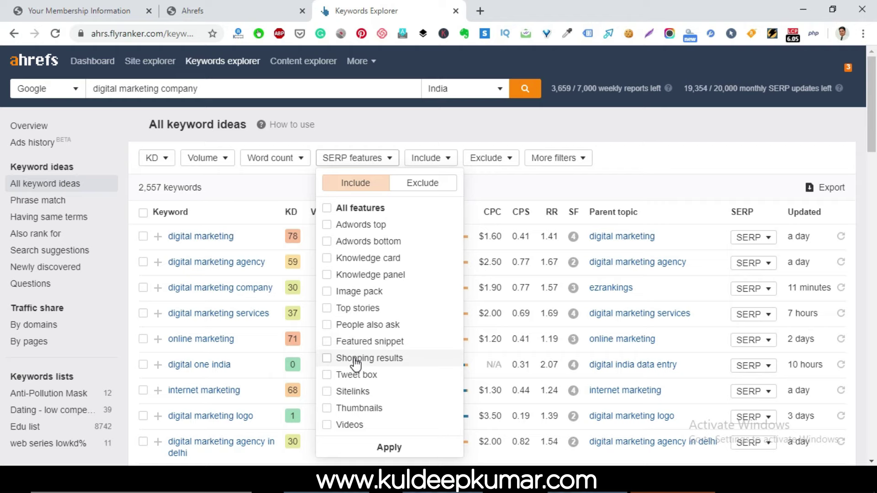
click(434, 164)
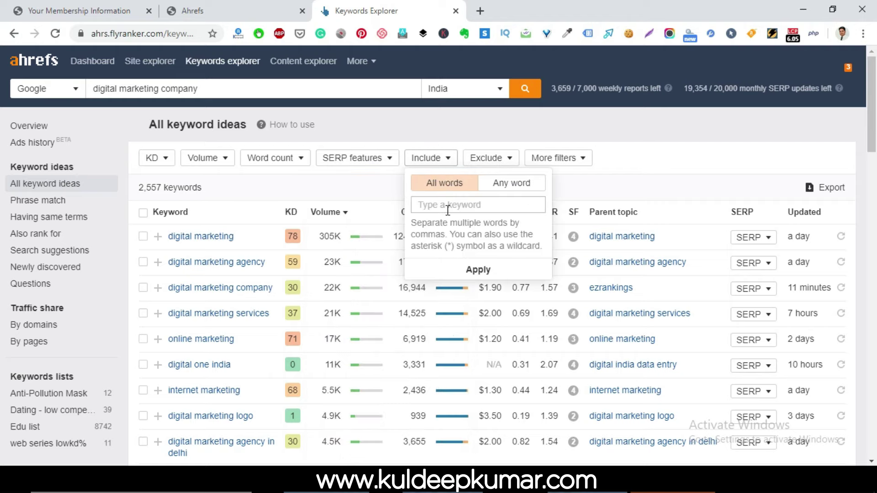
click(486, 159)
click(439, 159)
click(436, 201)
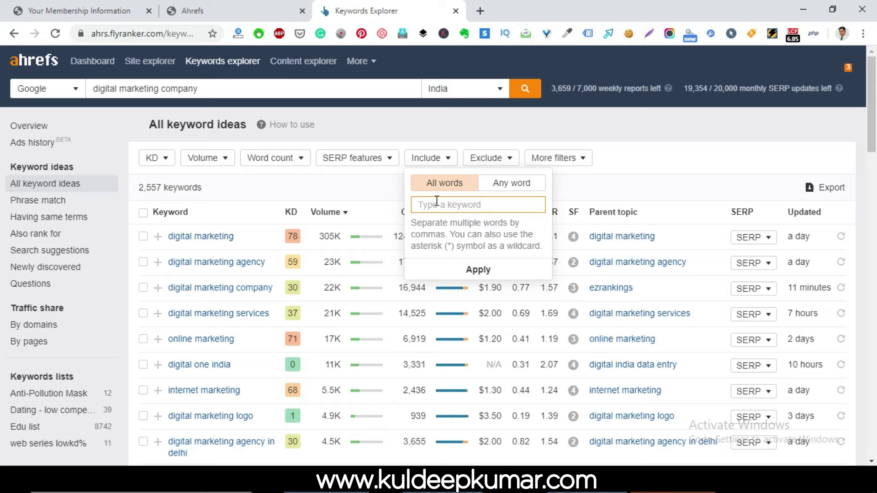
click(496, 159)
click(494, 181)
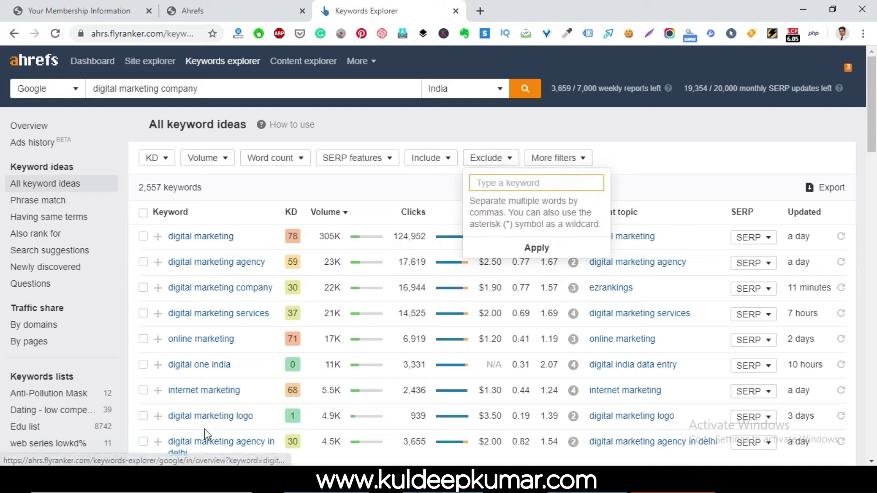
Open the Phrase match report for "digital marketing company" and look through its keywords.
click(27, 202)
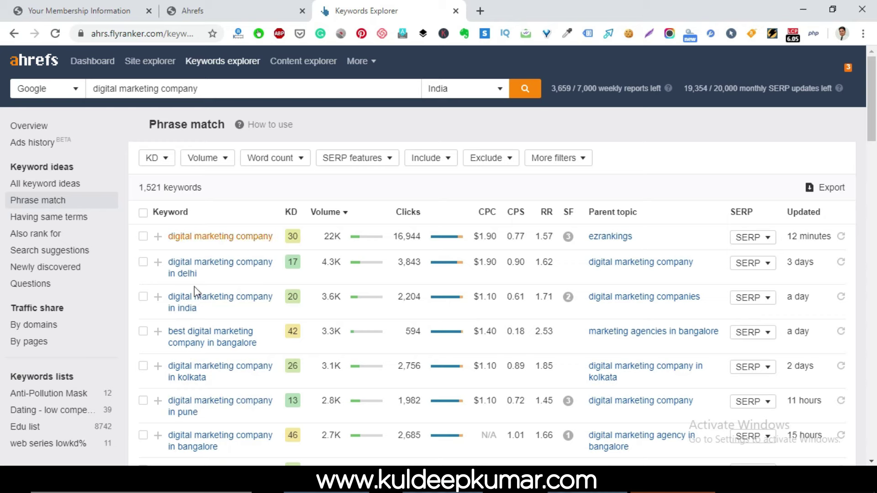
scroll(324, 245, down, 15)
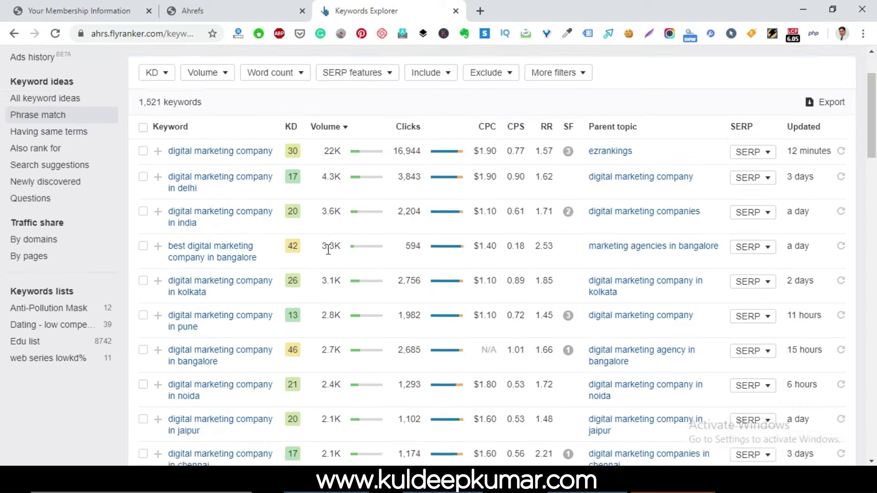
scroll(332, 322, down, 15)
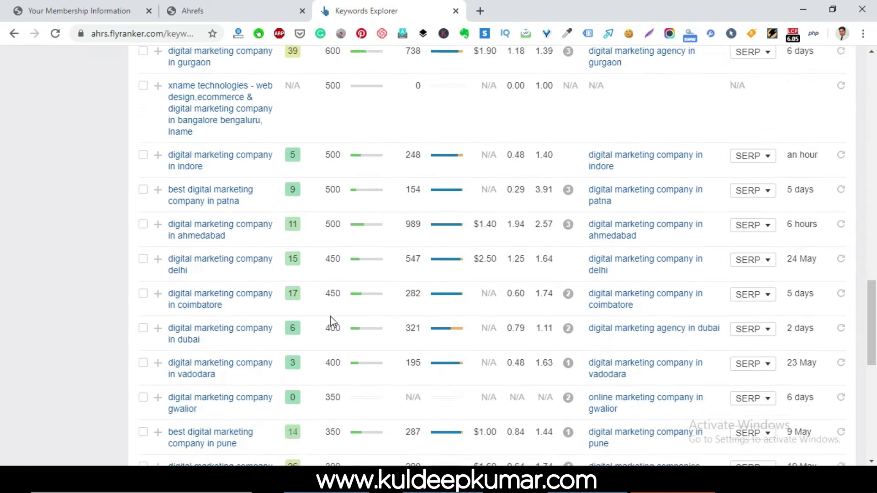
scroll(323, 256, up, 20)
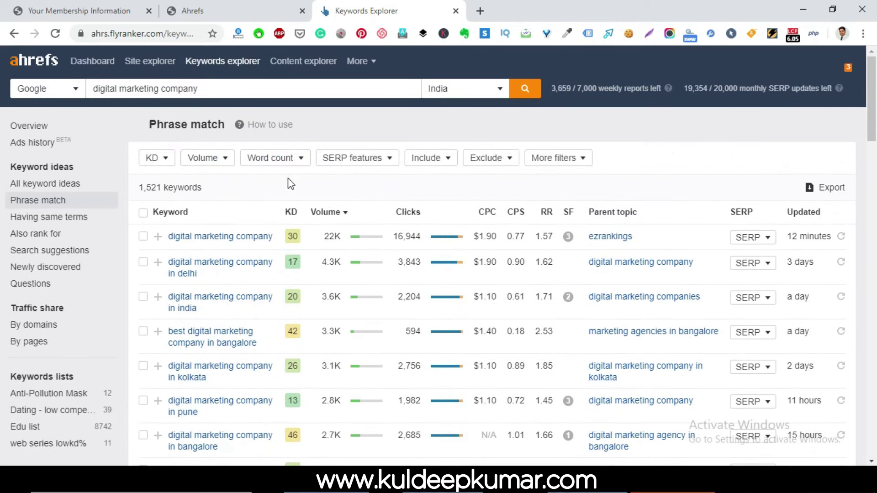
Filter the phrase match keywords to a minimum search volume of 500, with no maximum.
click(220, 163)
click(207, 185)
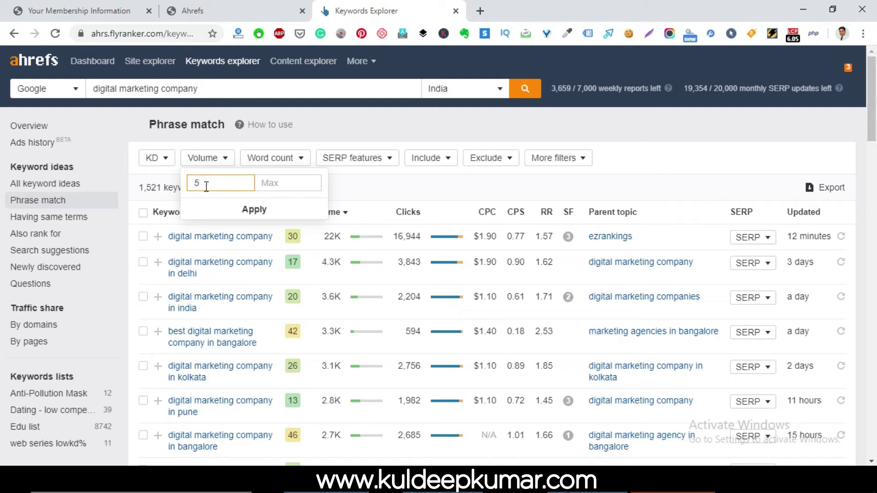
text(5)
click(399, 184)
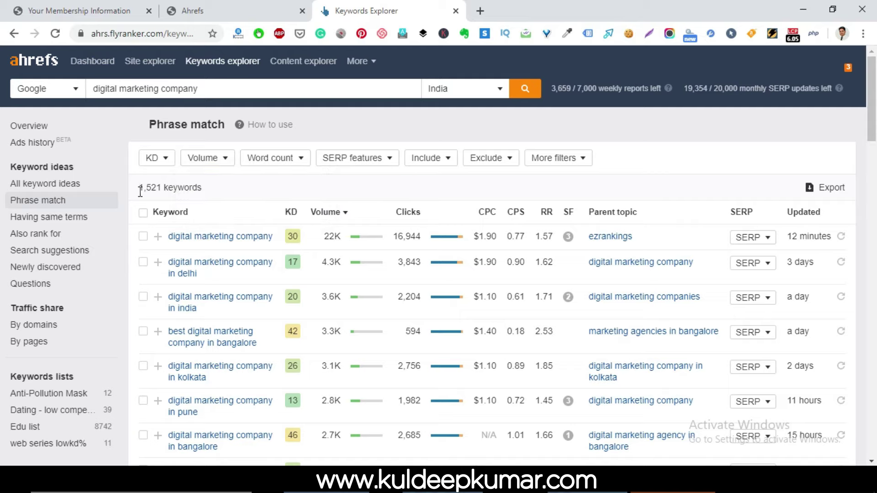
drag(138, 188, 209, 195)
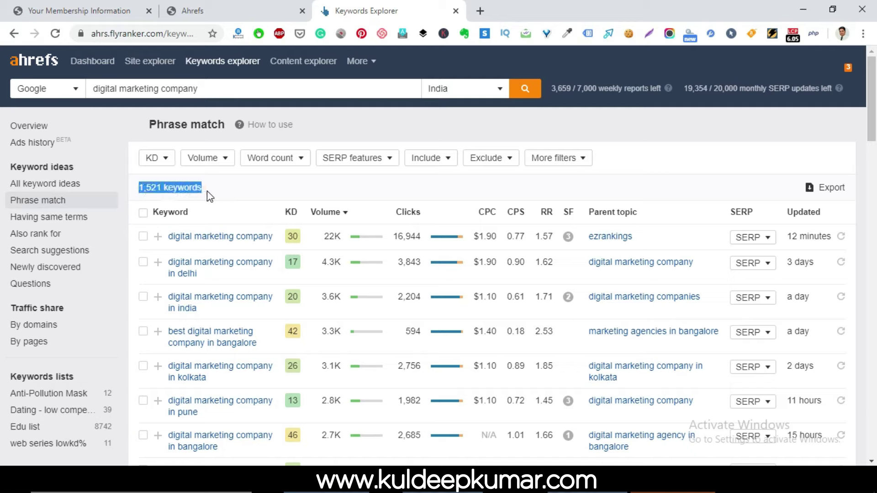
click(245, 190)
click(221, 158)
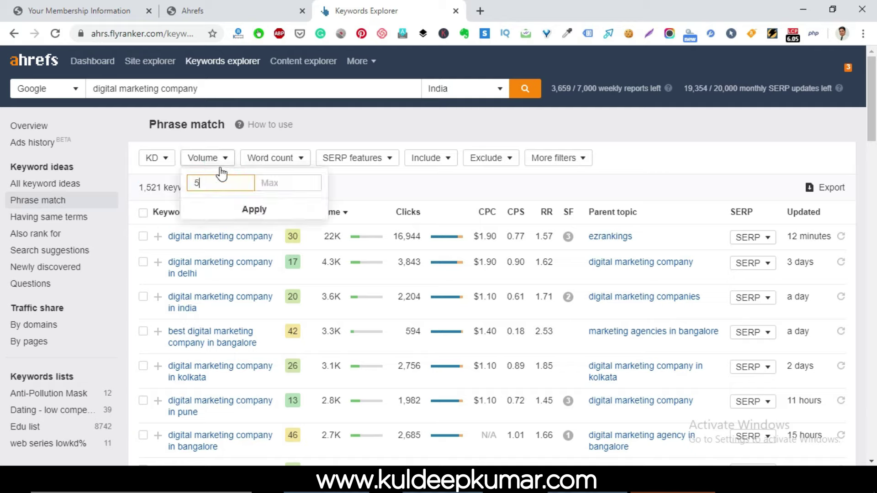
click(214, 182)
click(249, 210)
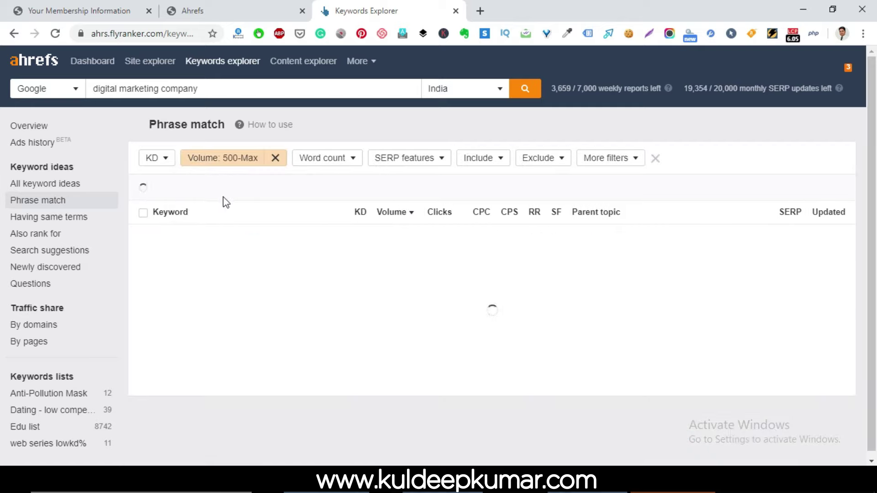
Review the filtered phrase match results, checking the keyword count and the volumes down to the end of the list.
drag(190, 188, 174, 189)
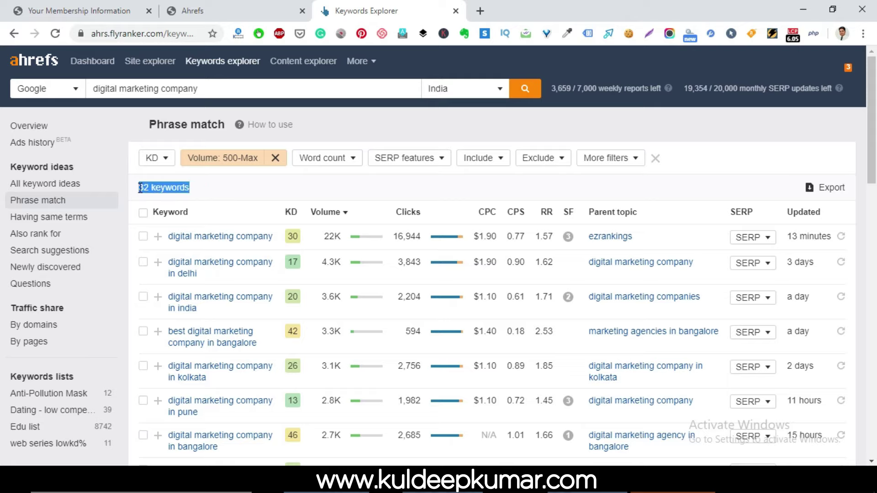
click(217, 191)
scroll(237, 214, down, 10)
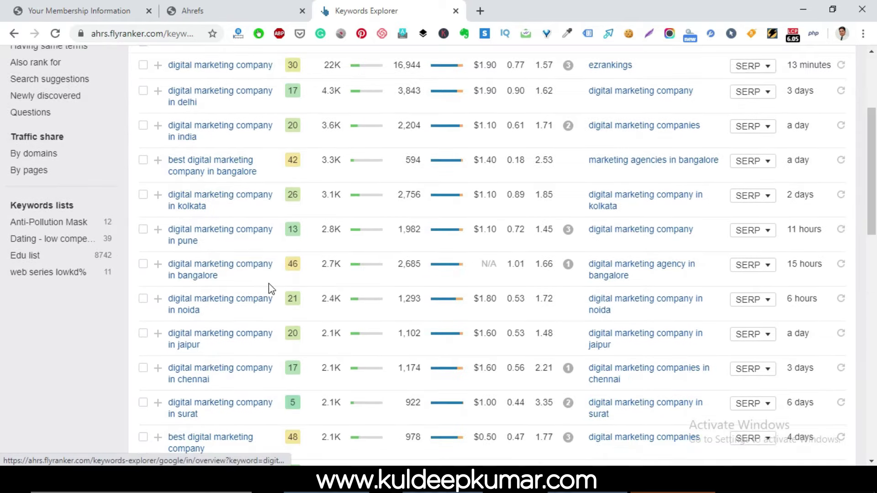
scroll(338, 274, down, 10)
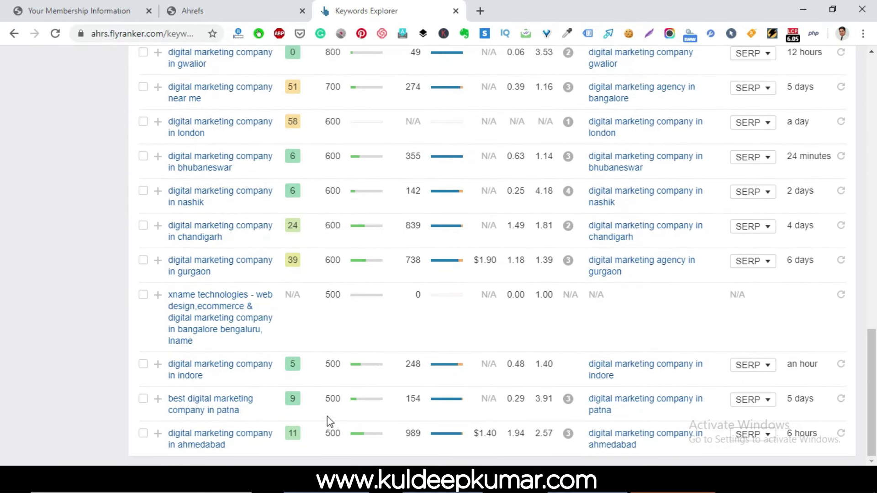
scroll(350, 345, up, 20)
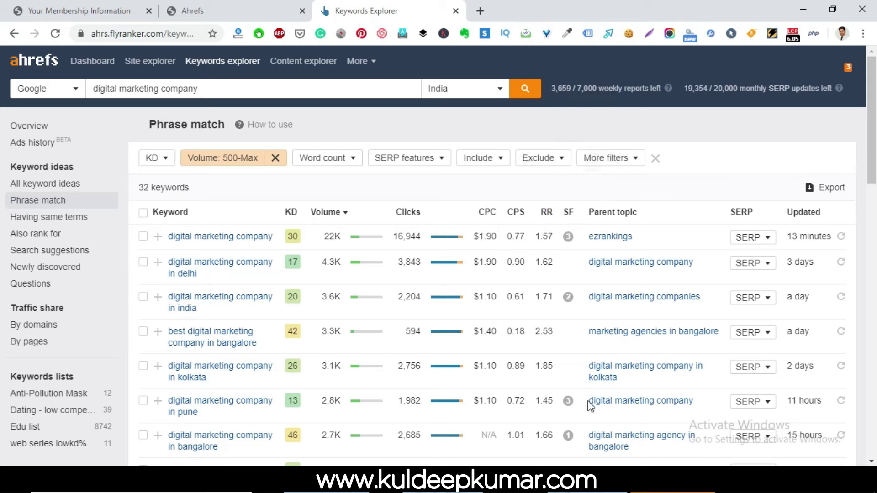
Expand the SERP overview for the keyword "digital marketing company" and examine its ranking pages, backlinks, domains and traffic.
click(770, 240)
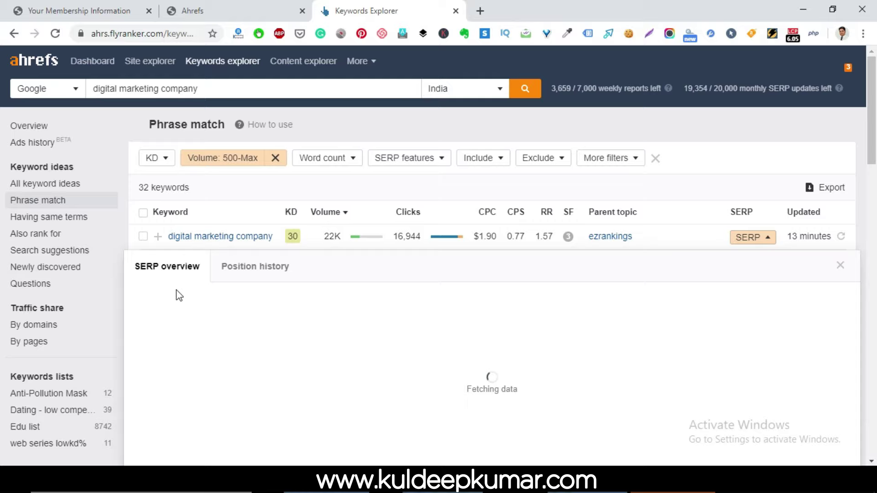
scroll(178, 296, down, 3)
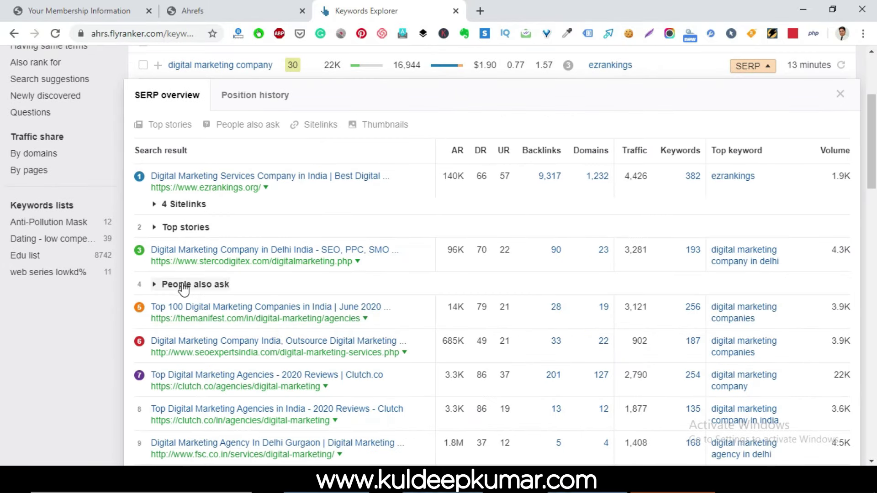
scroll(187, 299, down, 3)
scroll(201, 324, down, 2)
scroll(210, 208, up, 3)
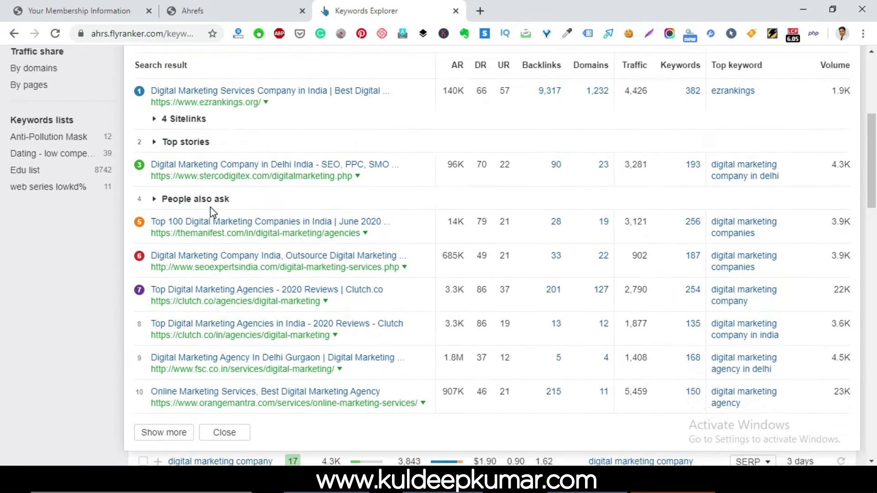
scroll(210, 207, up, 5)
scroll(212, 237, down, 3)
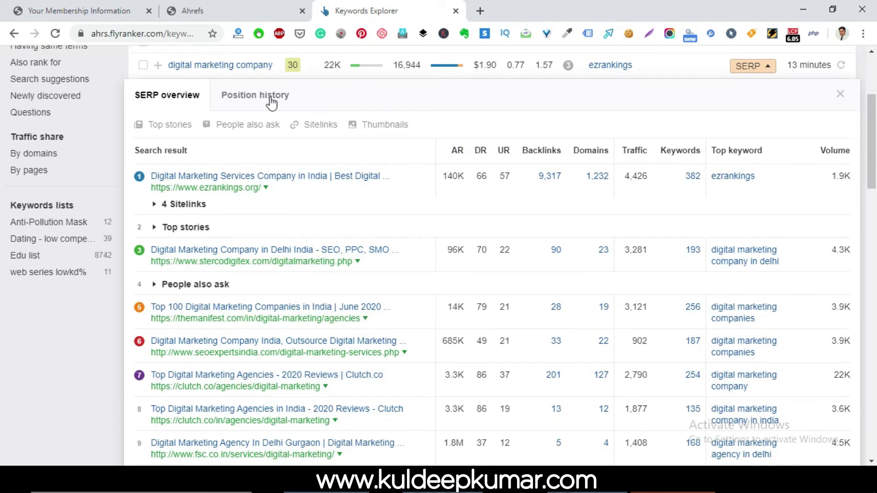
scroll(231, 307, up, 3)
scroll(442, 300, down, 3)
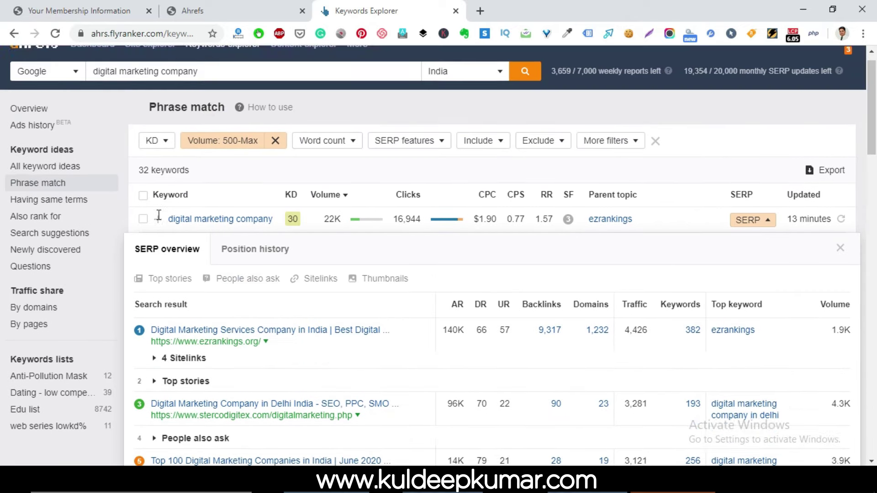
scroll(159, 214, up, 1)
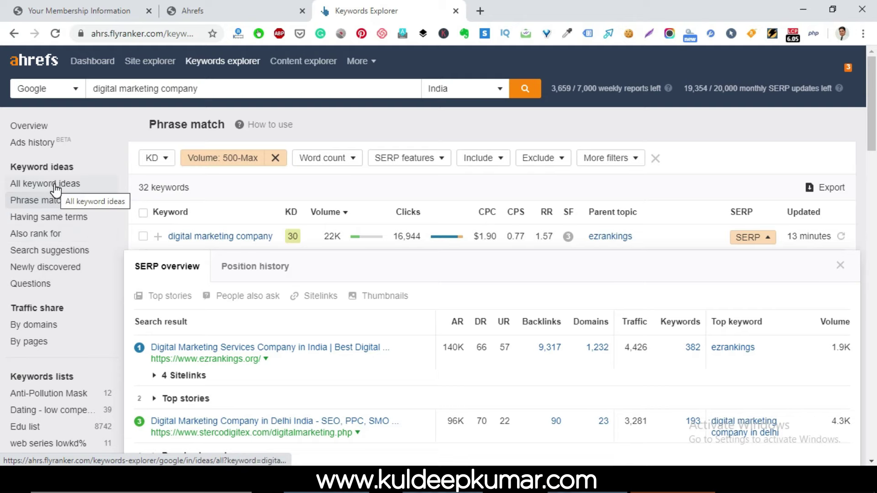
scroll(259, 250, down, 10)
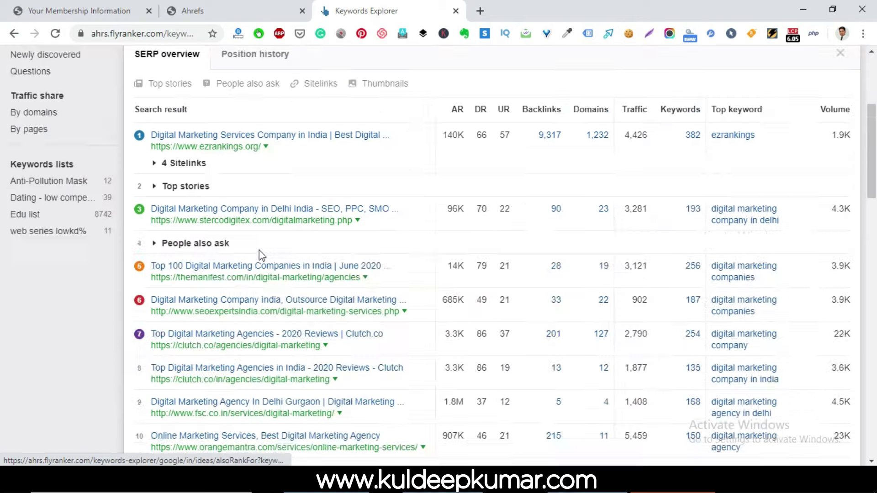
scroll(262, 252, down, 5)
scroll(196, 307, up, 15)
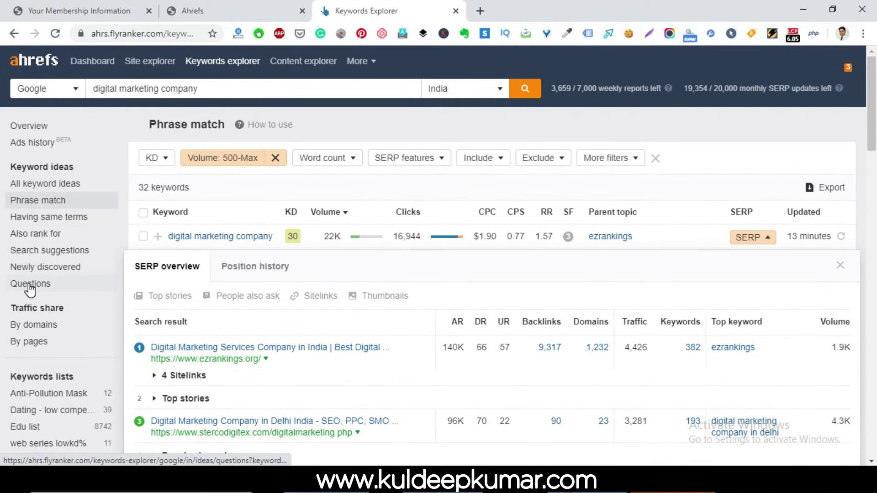
Open the Questions report for "digital marketing company" and look through its question keywords and their volumes.
click(30, 289)
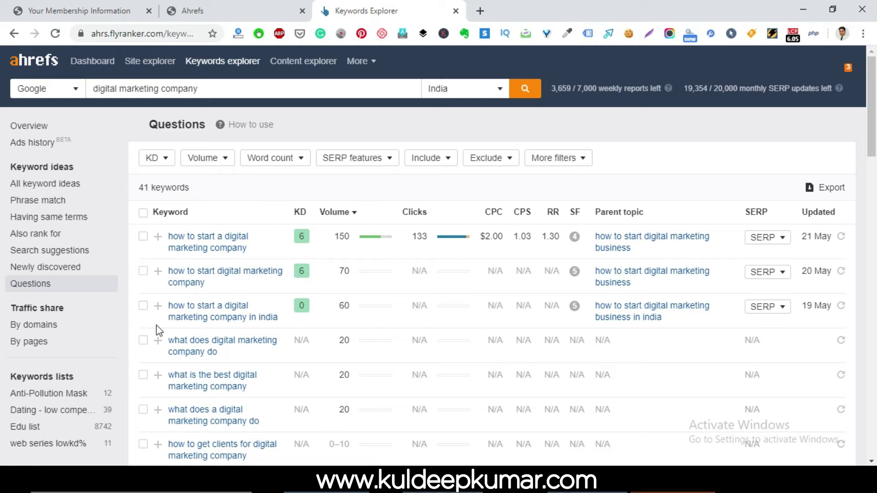
scroll(240, 326, down, 2)
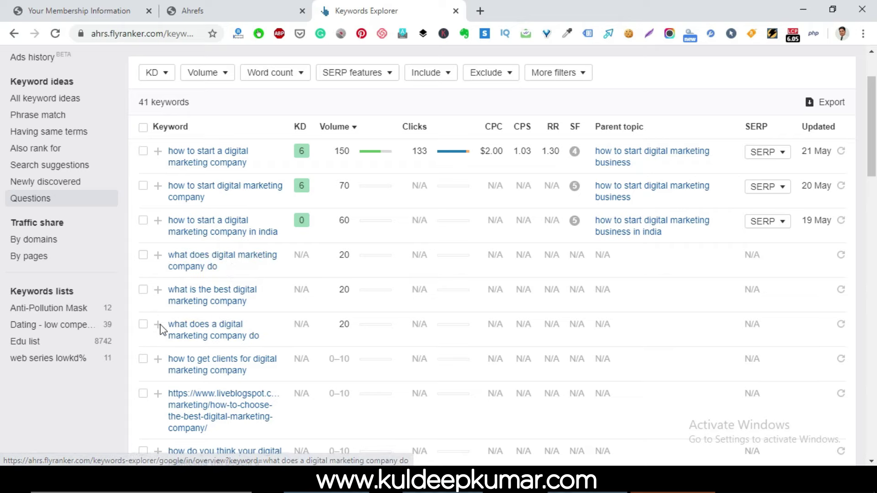
scroll(264, 359, down, 10)
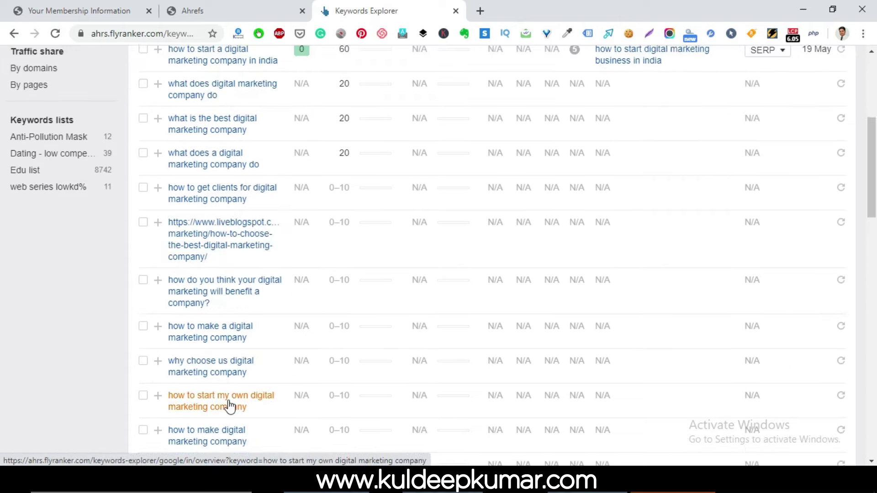
scroll(205, 415, down, 15)
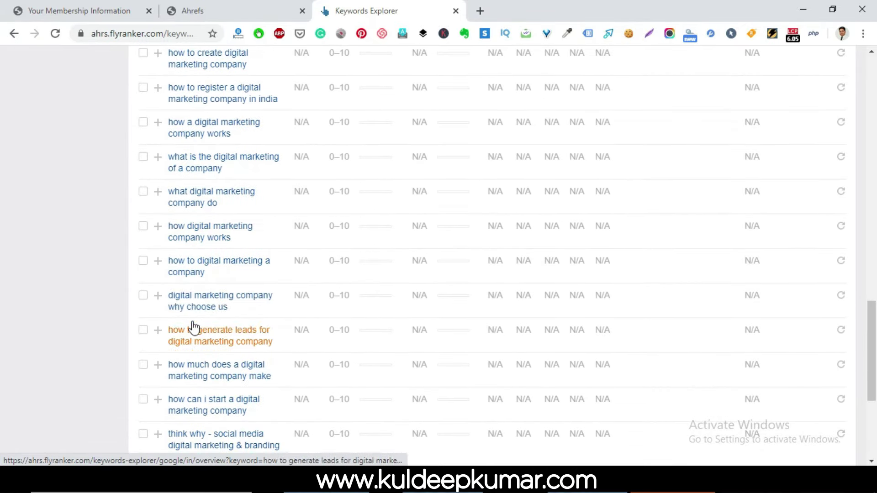
scroll(197, 410, down, 10)
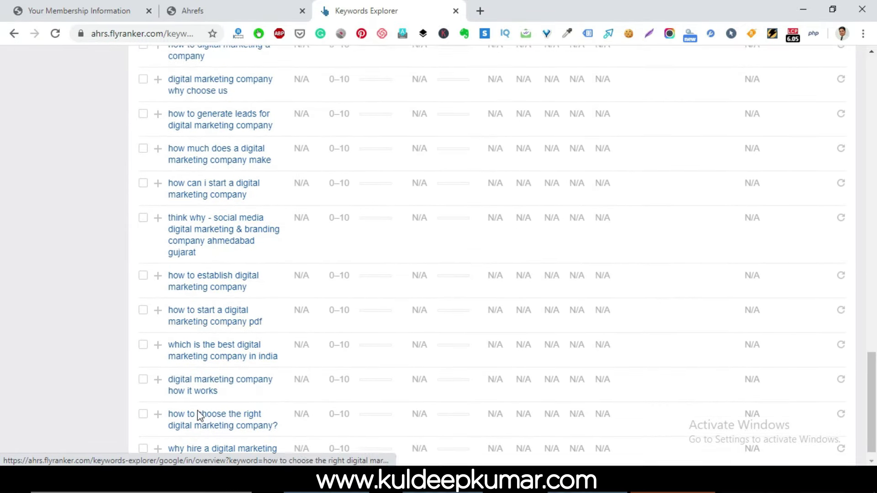
scroll(201, 387, up, 2)
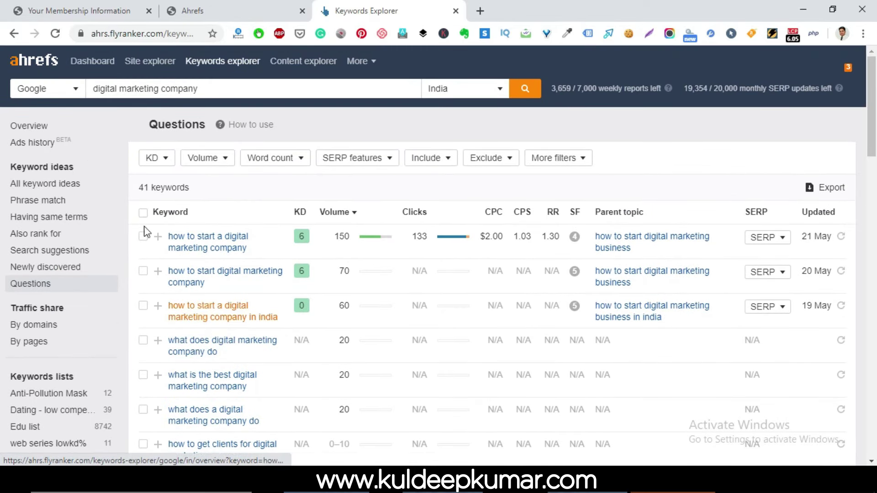
Return to the filtered Phrase match report and export all rows to CSV for Microsoft Excel (UTF-16), without SERPs.
key(alt+Left)
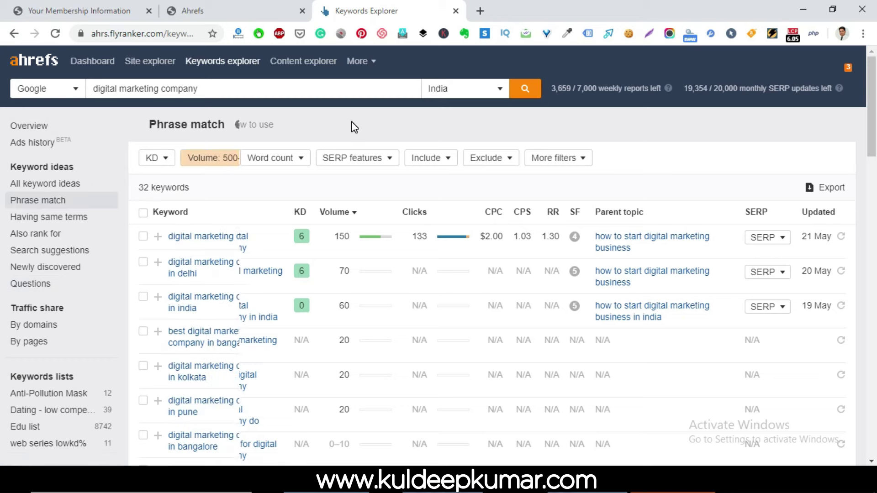
scroll(323, 235, down, 5)
scroll(225, 285, down, 4)
scroll(224, 278, up, 10)
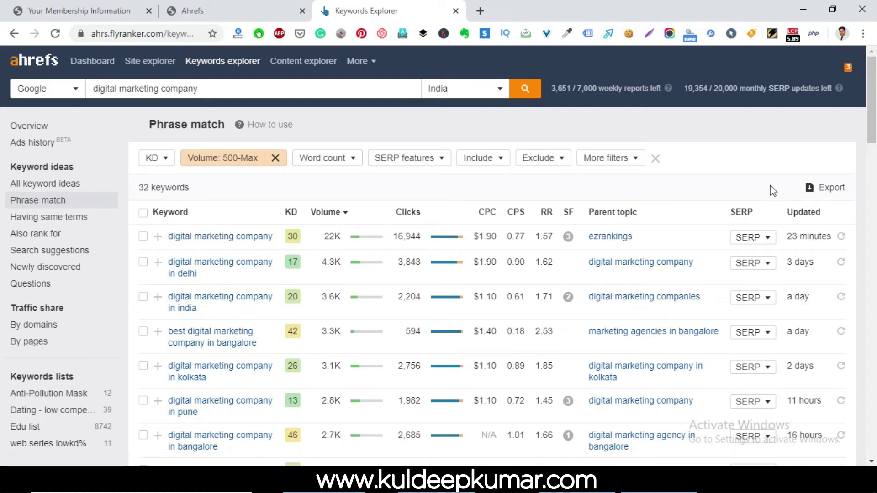
click(808, 191)
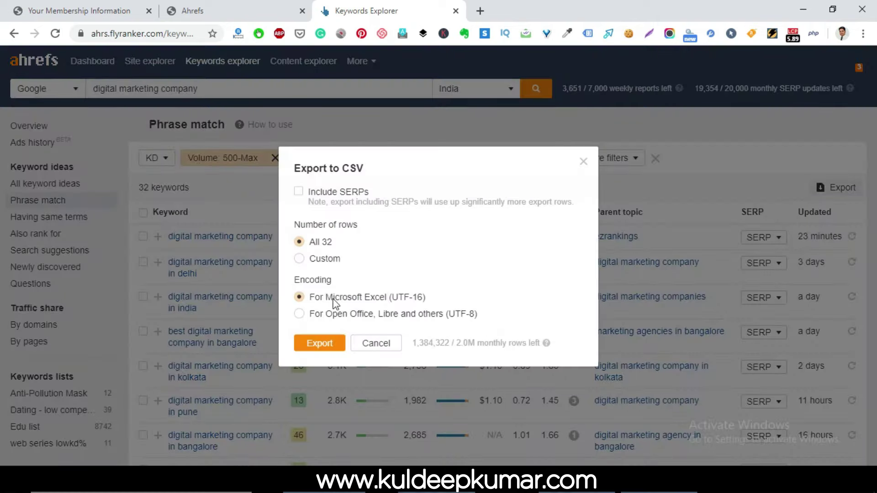
click(316, 345)
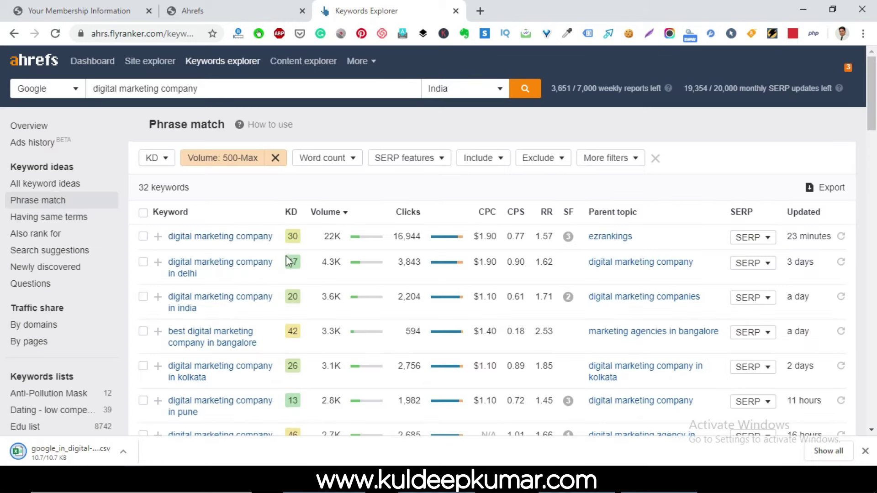
Compare keyword difficulty across the phrase match list, including "best digital marketing company in bangalore" and "digital marketing company in delhi".
scroll(225, 315, down, 5)
scroll(225, 315, down, 1)
scroll(196, 352, up, 6)
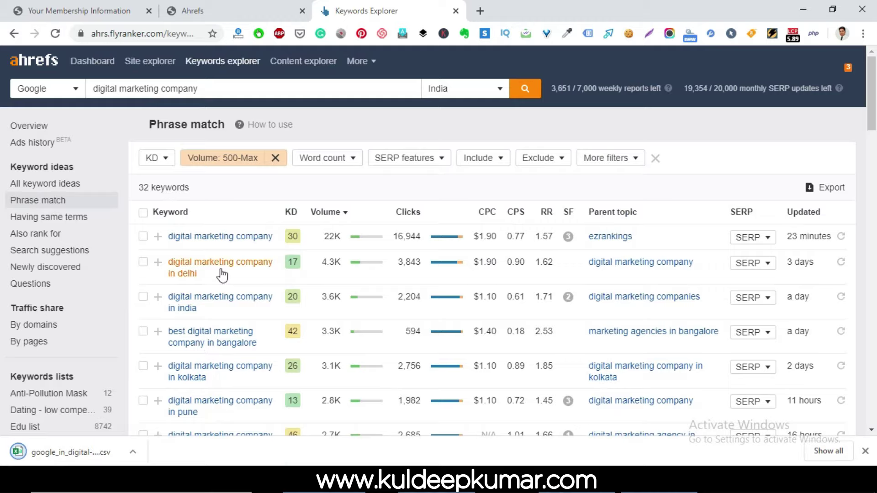
scroll(219, 274, down, 6)
scroll(219, 326, down, 13)
scroll(215, 335, up, 13)
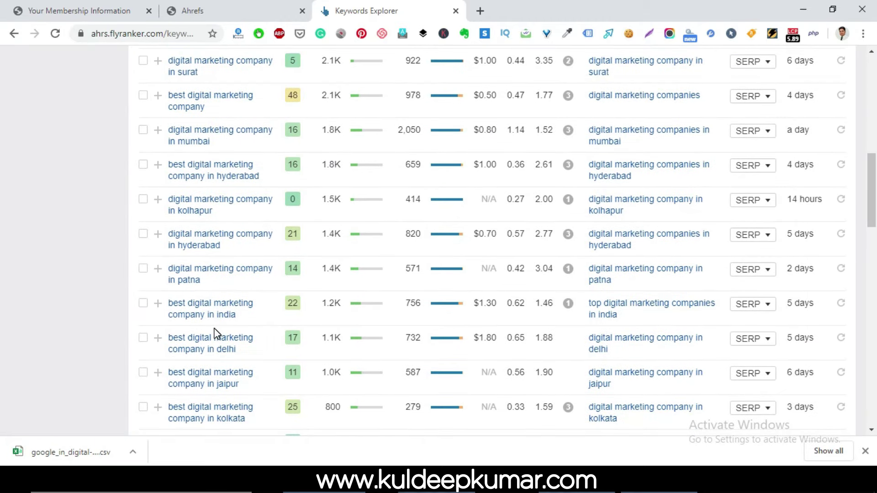
click(291, 215)
click(291, 249)
scroll(300, 205, up, 1)
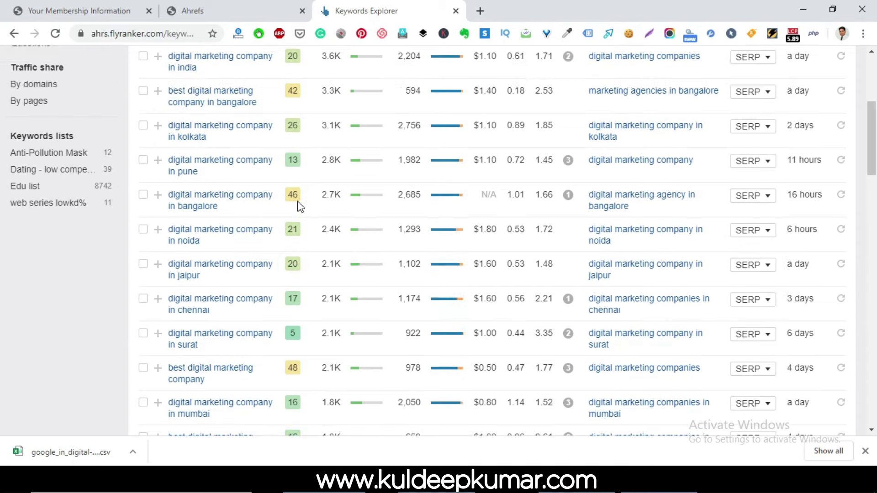
scroll(300, 206, up, 2)
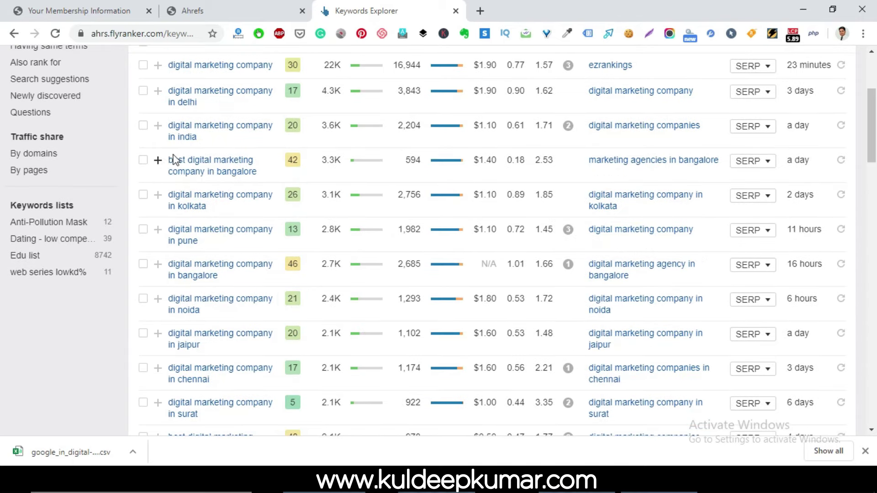
drag(292, 160, 287, 159)
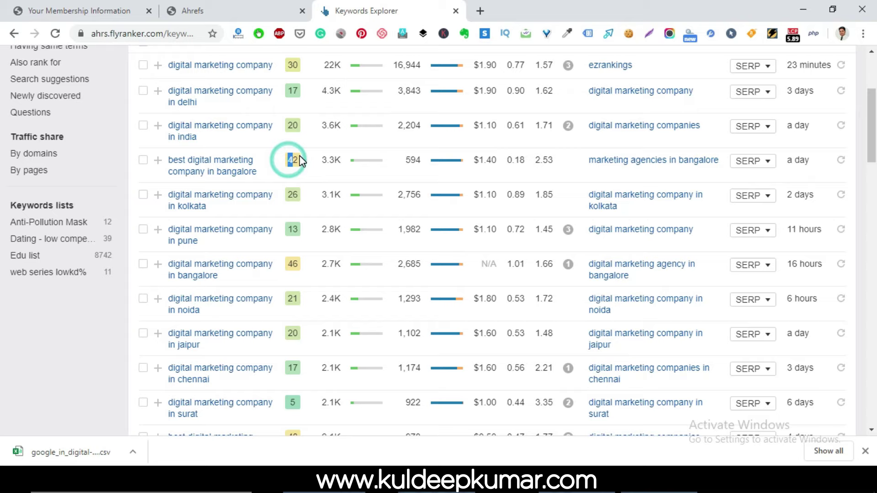
scroll(297, 165, up, 2)
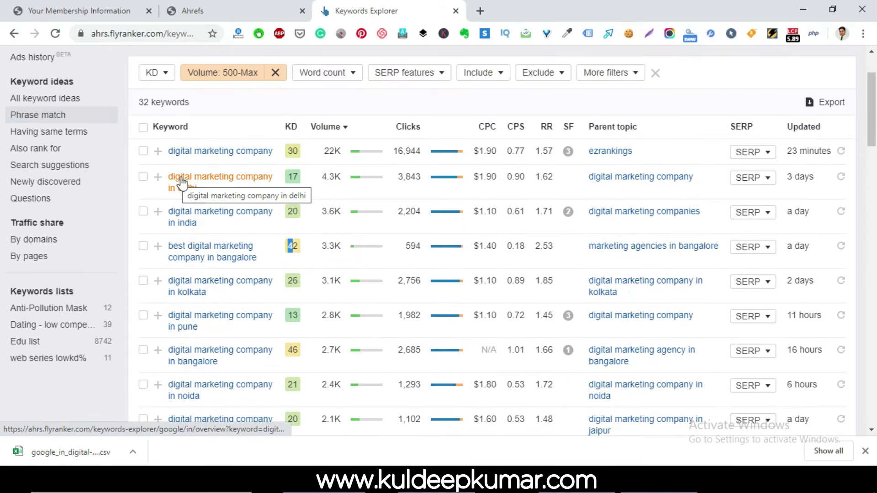
click(299, 180)
drag(300, 182, 289, 178)
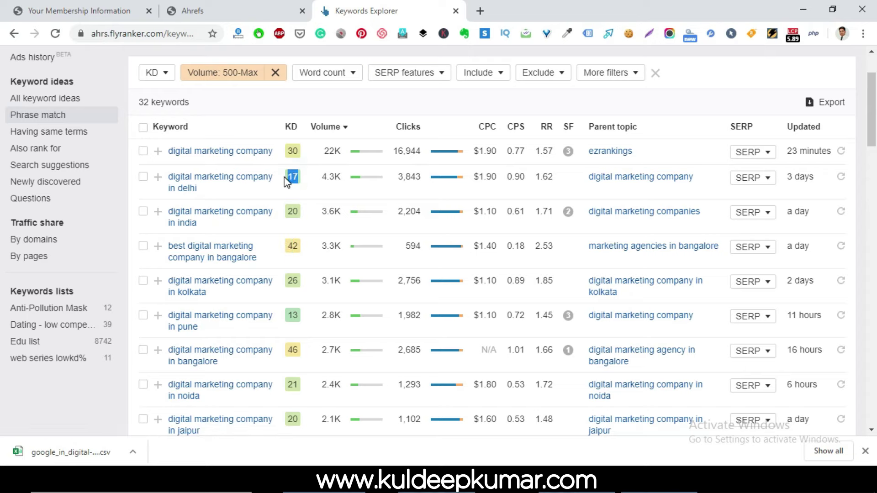
Check the keyword difficulty and search volume of "digital marketing company in surat".
scroll(280, 315, down, 2)
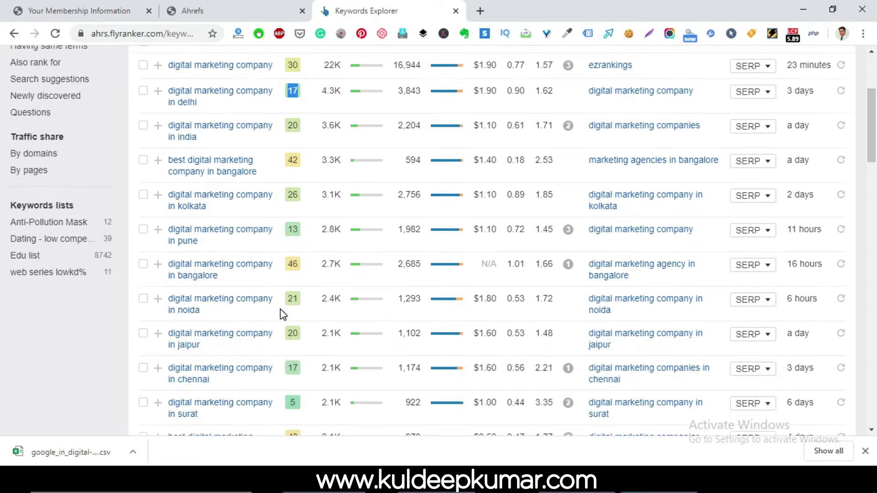
scroll(295, 200, down, 2)
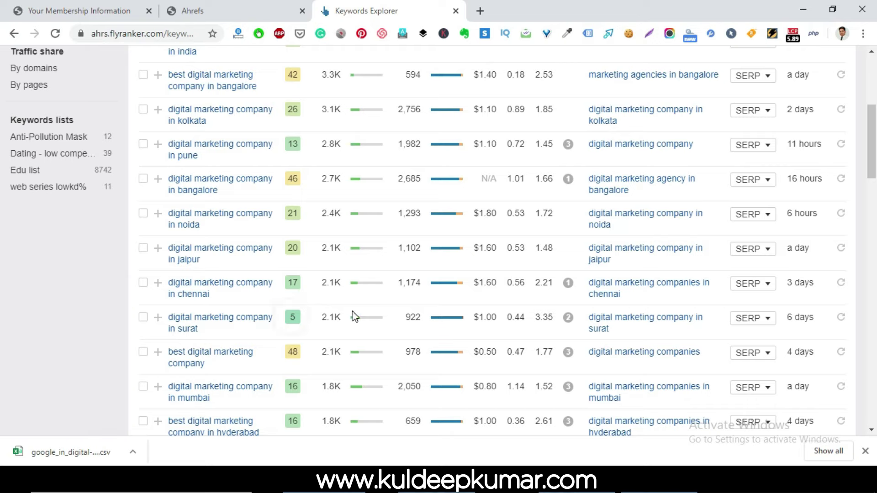
drag(319, 318, 343, 318)
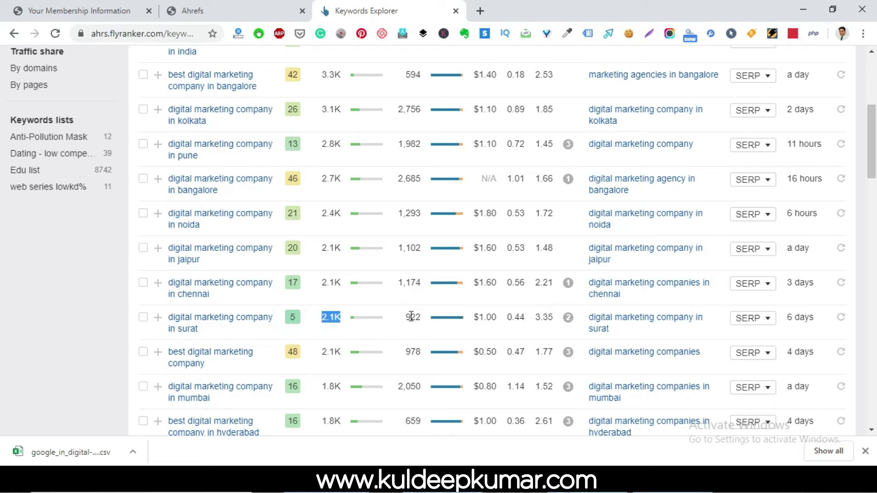
scroll(411, 323, up, 6)
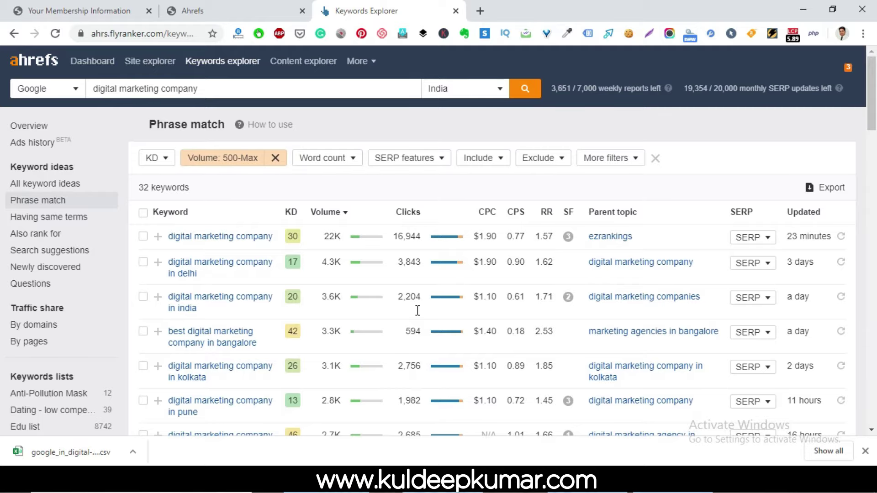
Check the phrase match keyword count and skim the city-based keywords through to the lowest volumes.
scroll(417, 311, down, 10)
scroll(414, 389, down, 5)
scroll(413, 388, up, 15)
double_click(168, 188)
click(169, 190)
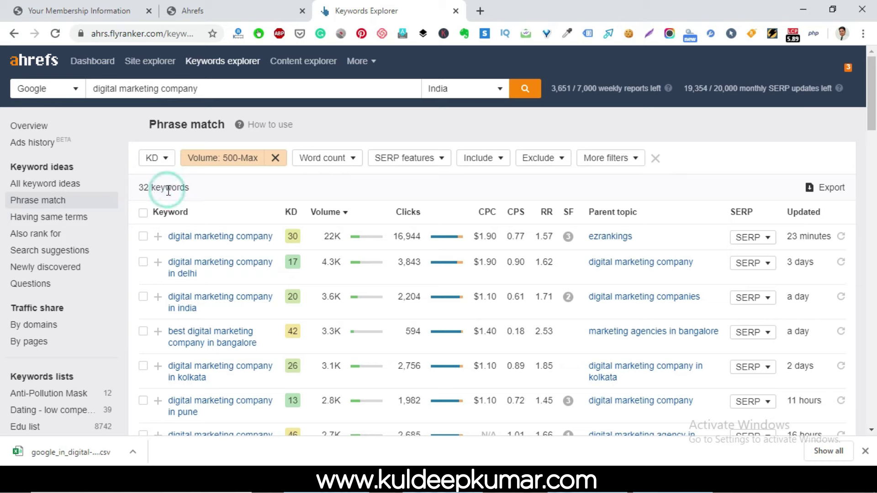
scroll(374, 325, down, 8)
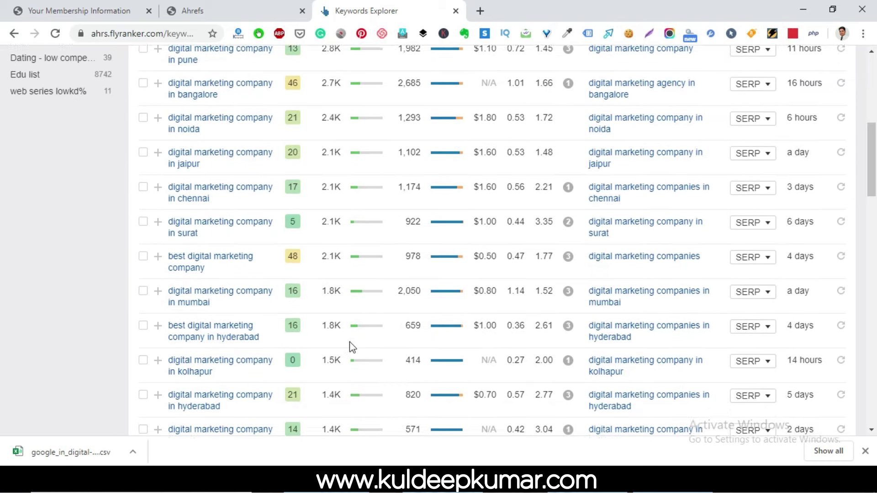
scroll(349, 342, down, 20)
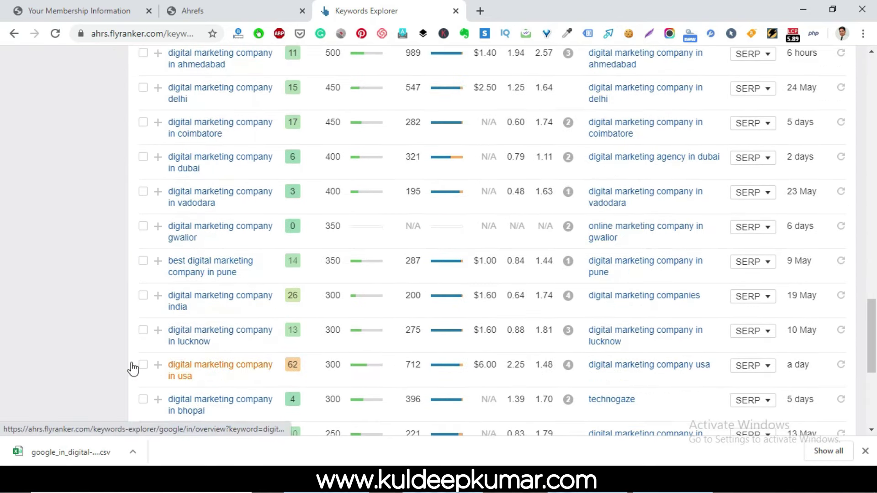
scroll(346, 331, down, 6)
scroll(352, 337, up, 15)
scroll(385, 329, up, 20)
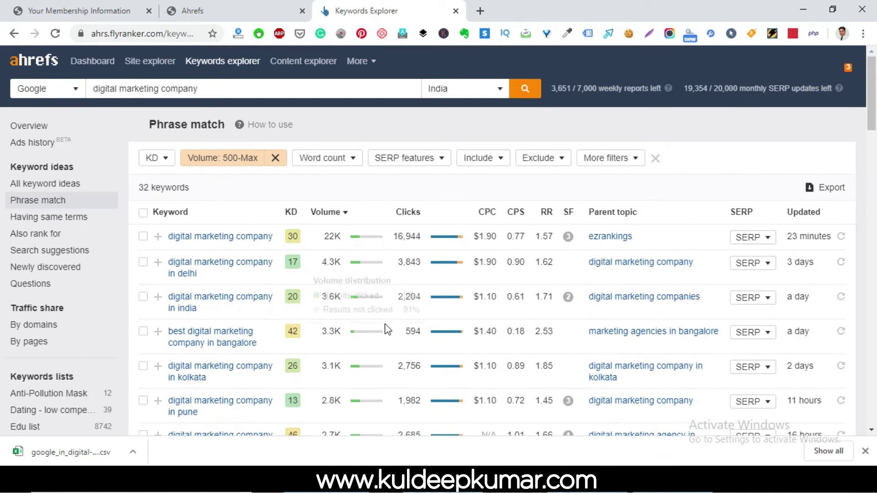